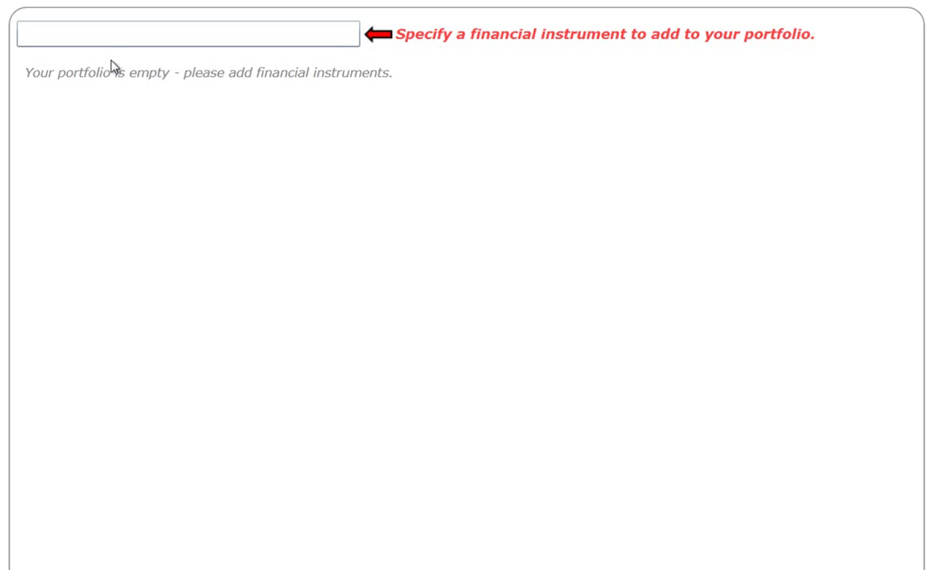
Add GLD (SPDR Gold Trust) and SPY to the portfolio, then search for 'kbe'
{"action": "left_click", "coordinate": [110, 35]}
{"action": "type", "text": "gld"}
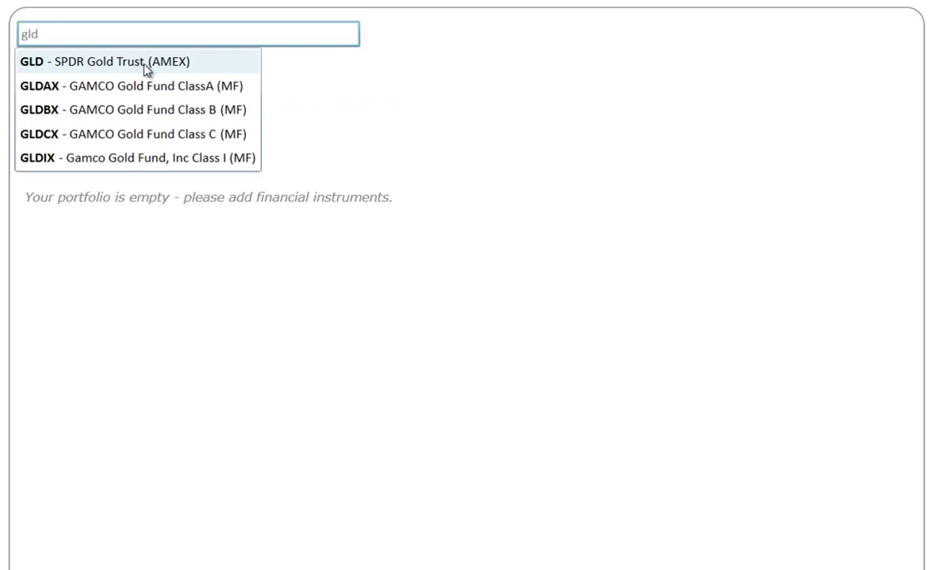
{"action": "left_click", "coordinate": [145, 70]}
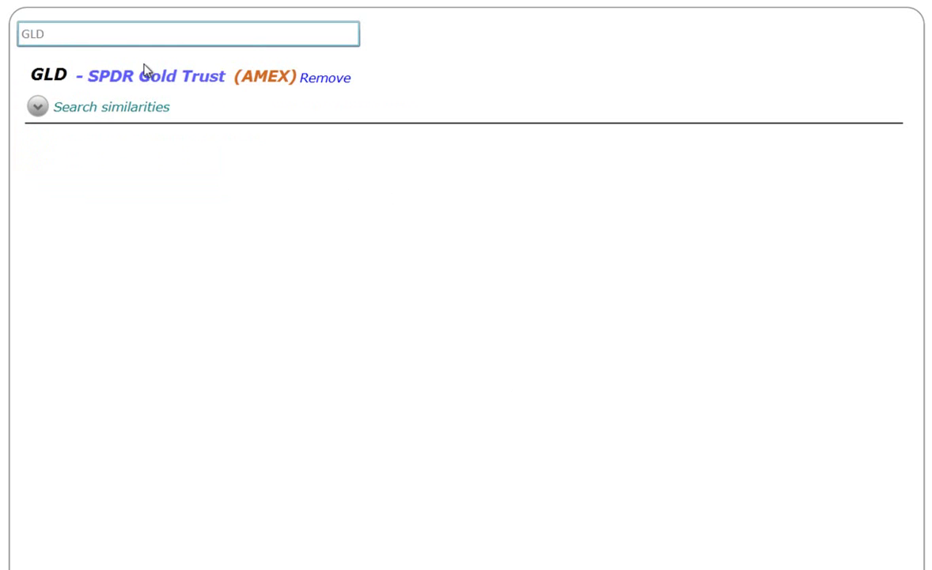
{"action": "left_click", "coordinate": [93, 34]}
{"action": "type", "text": "spy"}
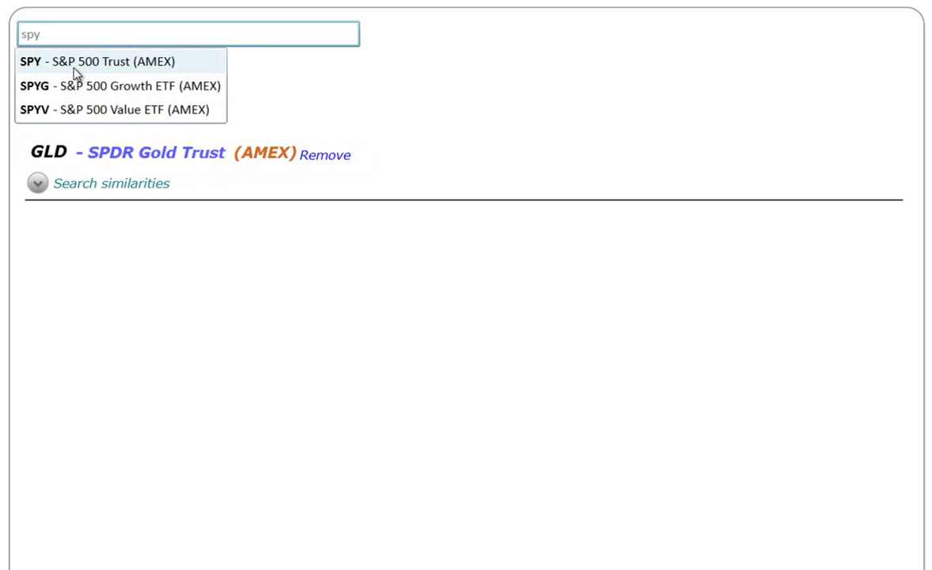
{"action": "left_click", "coordinate": [80, 65]}
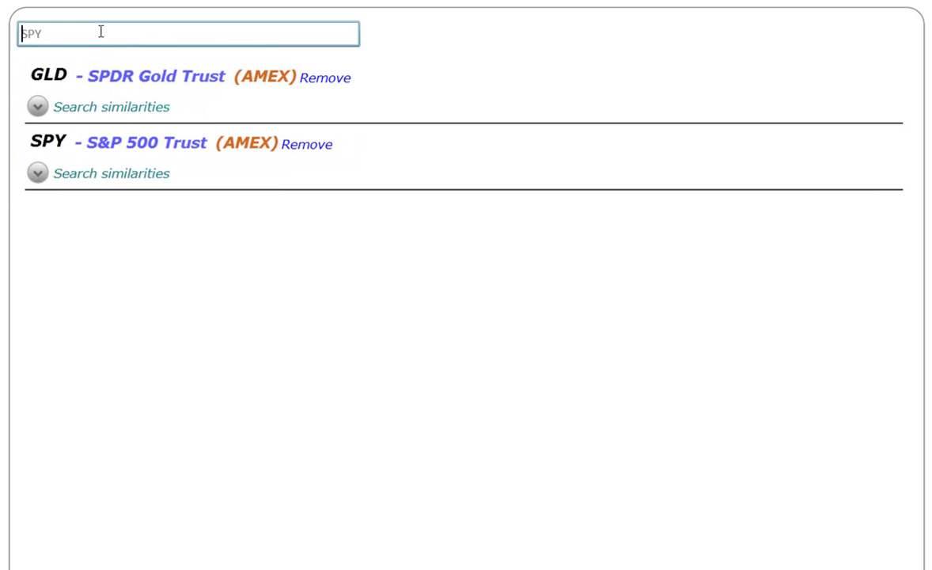
{"action": "double_click", "coordinate": [100, 32]}
{"action": "type", "text": "kbe"}
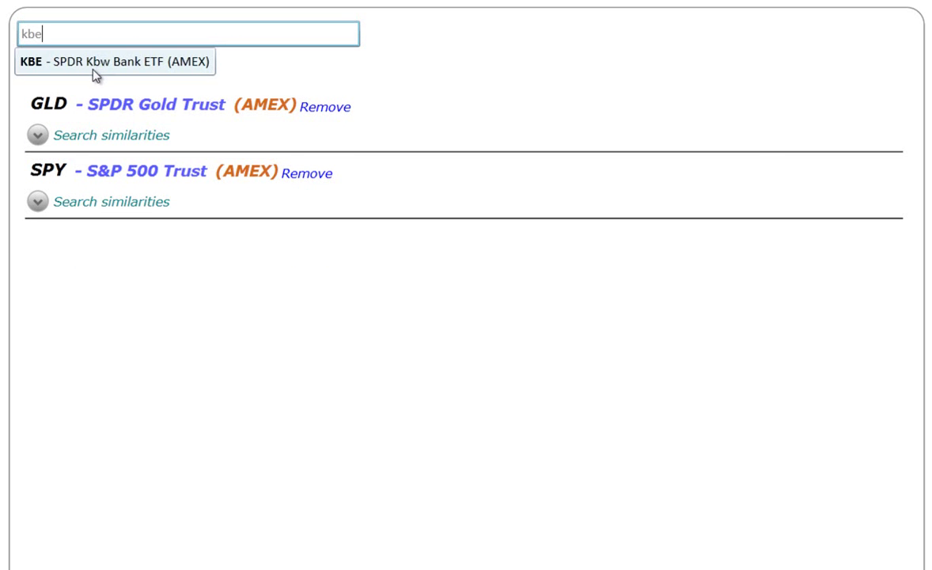
Add KBE and FSRBX (Fidelity Select Banking Portfolio), then search for 'vaa'
{"action": "left_click", "coordinate": [87, 63]}
{"action": "double_click", "coordinate": [79, 35]}
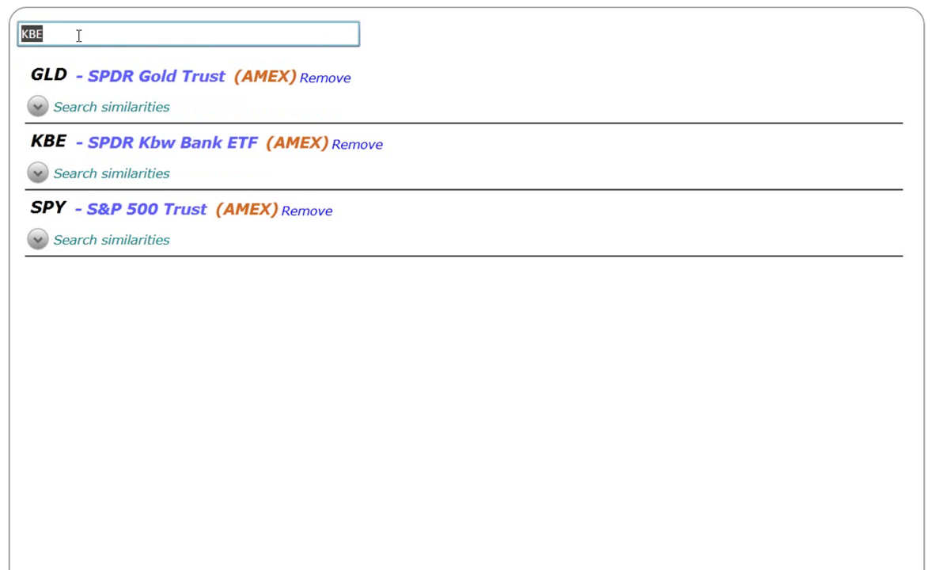
{"action": "type", "text": "fsrbx"}
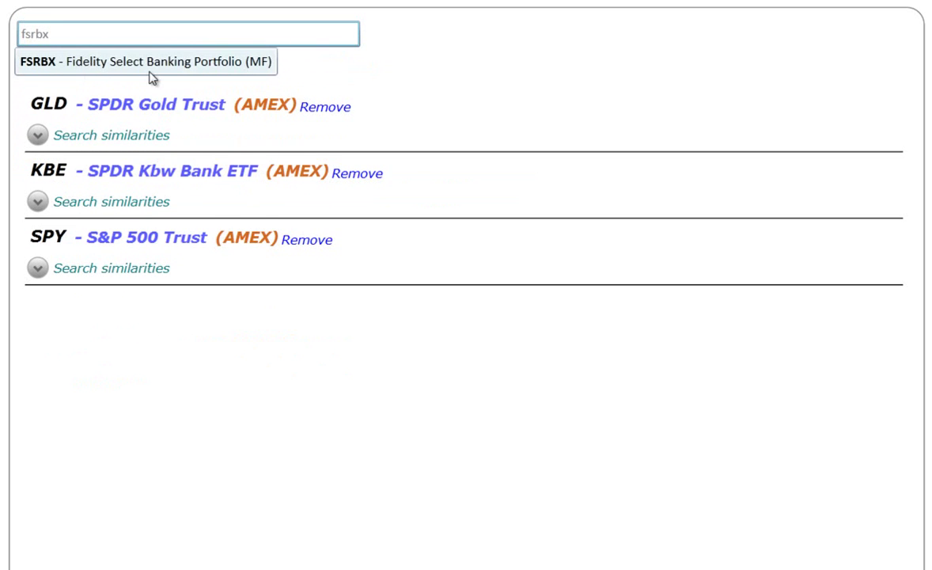
{"action": "left_click", "coordinate": [161, 69]}
{"action": "left_click", "coordinate": [131, 35]}
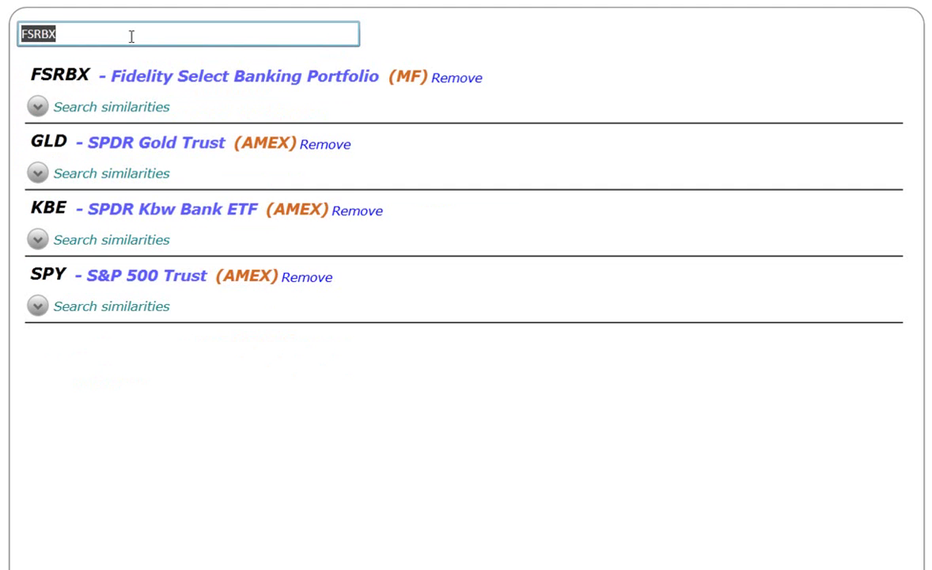
{"action": "type", "text": "vaa"}
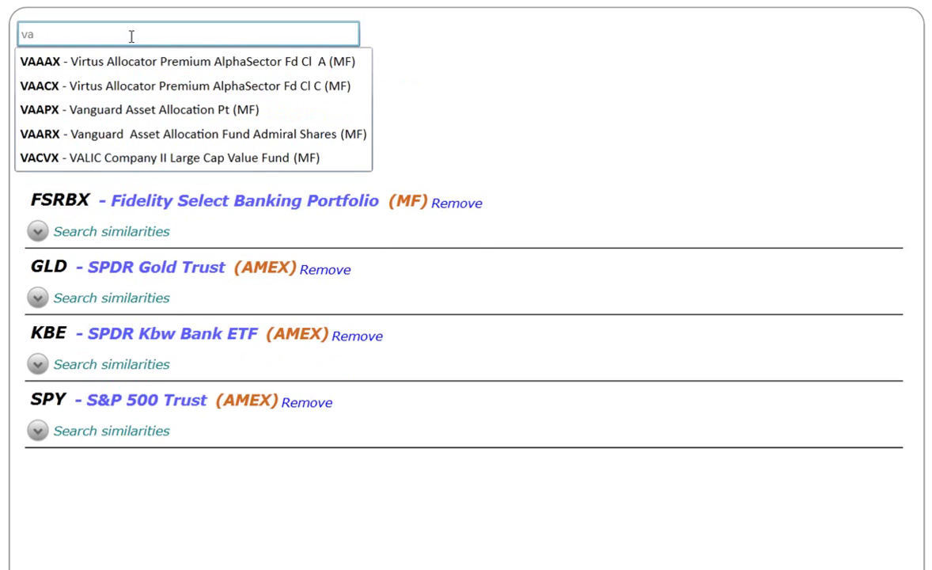
Pick VAAPX – Vanguard Asset Allocation Pt from the suggestions as the fifth holding
{"action": "left_click", "coordinate": [168, 111]}
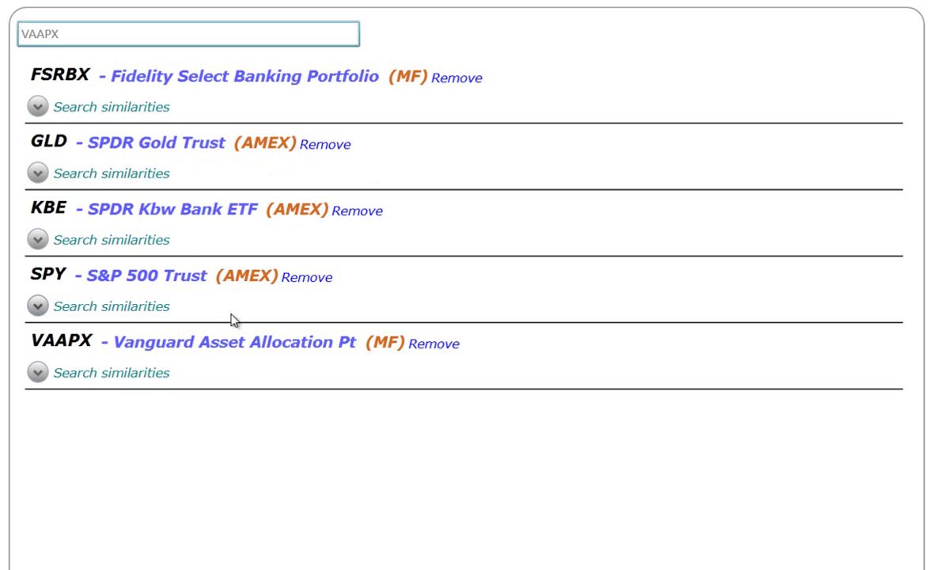
Expand GLD's similar instruments to list SGOL, DGL, IAU, CGL.TO and HUG.TO
{"action": "left_click", "coordinate": [120, 181]}
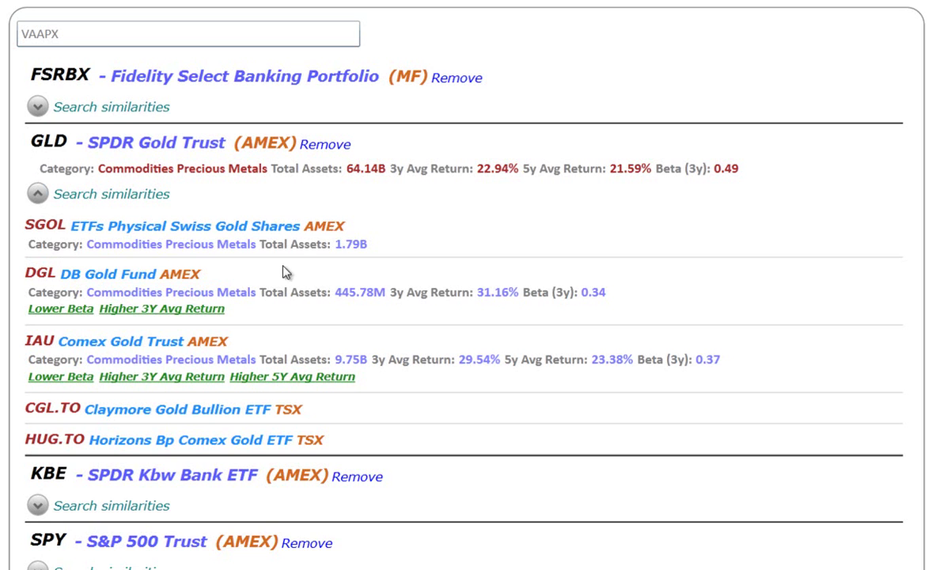
Collapse GLD's similar list and expand SPY's: SBSPX, AAFPX, ACQIX, ACIVX and BIAVX
{"action": "left_click", "coordinate": [109, 194]}
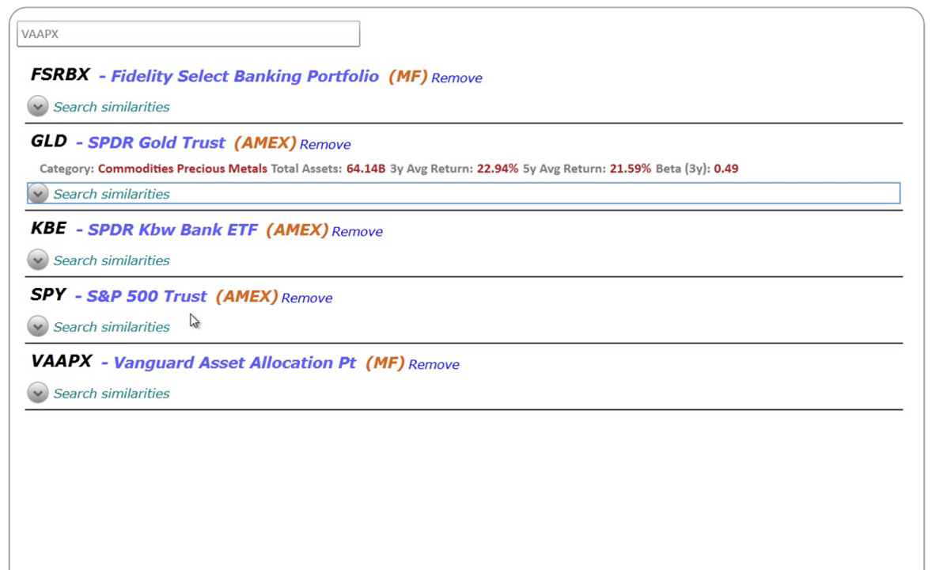
{"action": "left_click", "coordinate": [123, 334]}
{"action": "scroll", "coordinate": [158, 348], "scroll_direction": "down", "scroll_amount": 2}
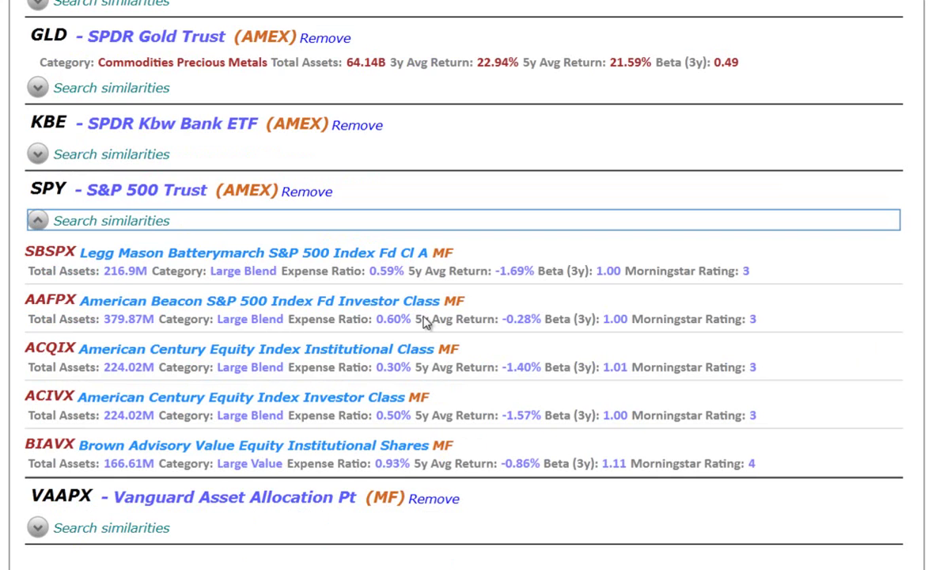